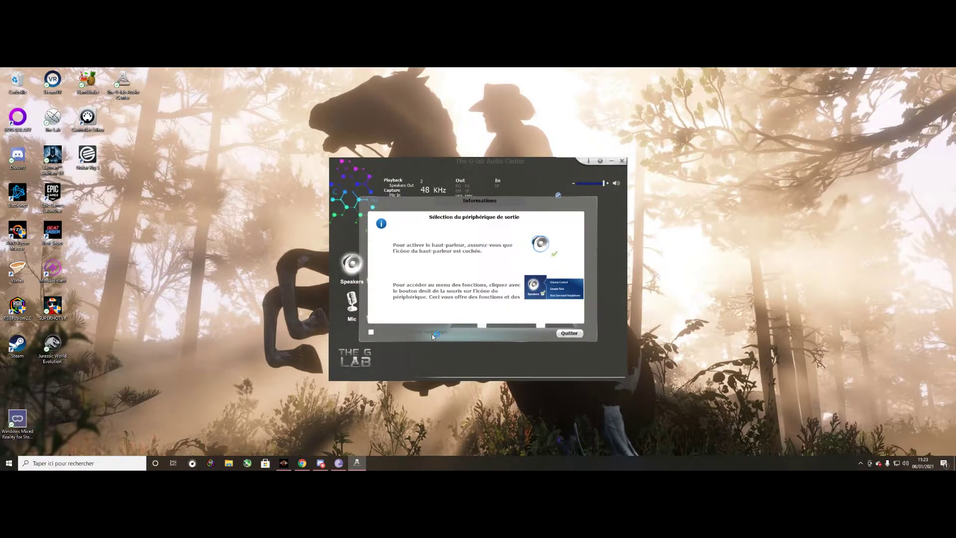
# - Close the output device information dialog and view the speakers' volume page and the microphone's available settings
pyautogui.click(565, 333)
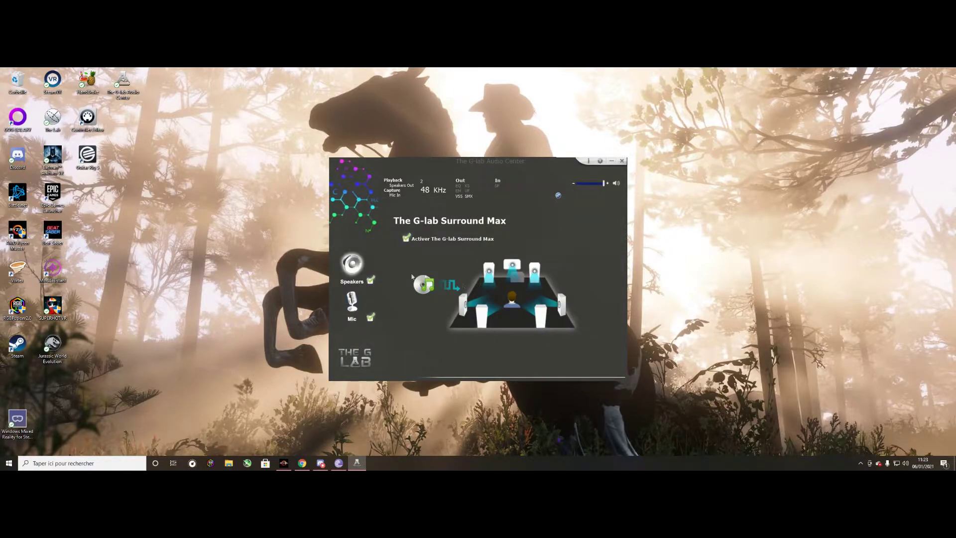
pyautogui.click(356, 270)
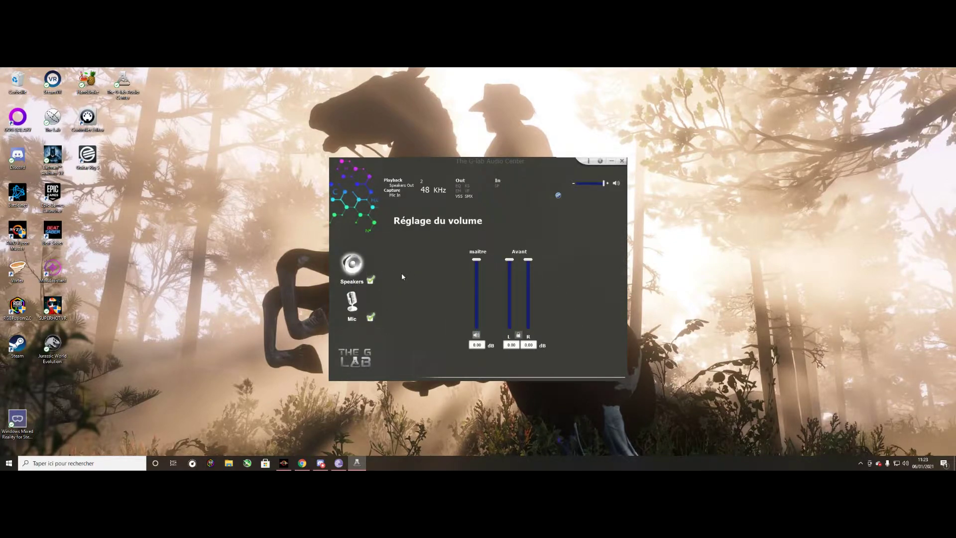
pyautogui.click(351, 308)
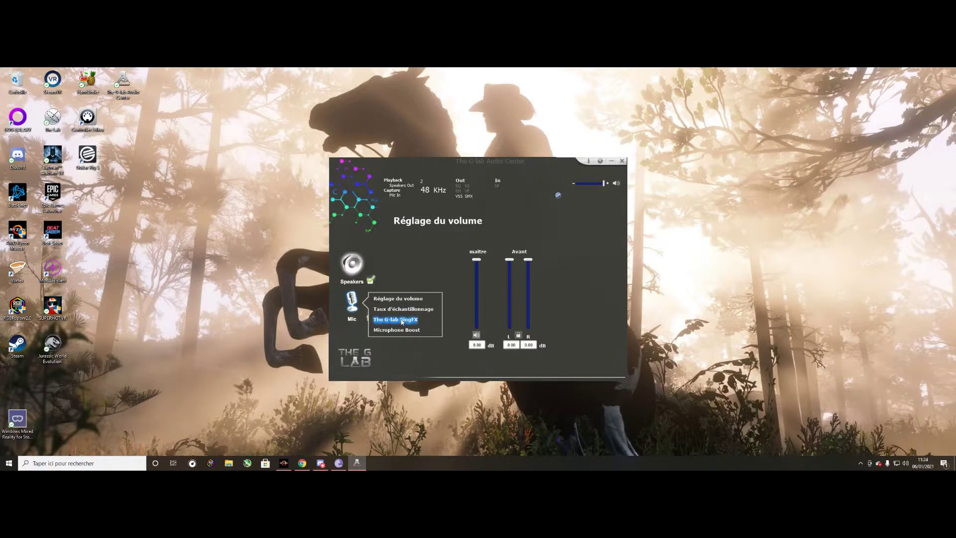
# - Try moving the virtual speakers in the speakers' 7.1 Virtual Speaker Shifter, and restore the default layout
pyautogui.click(343, 266)
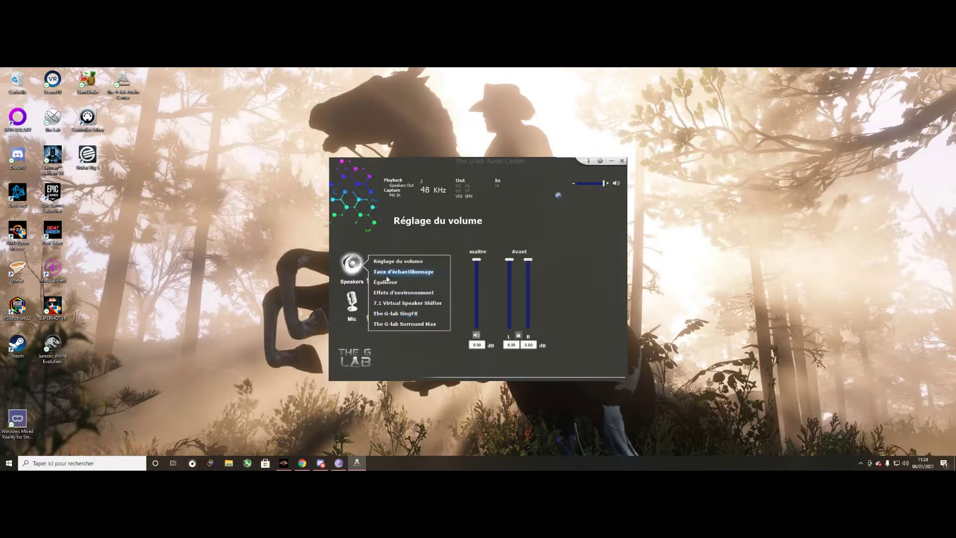
pyautogui.click(413, 303)
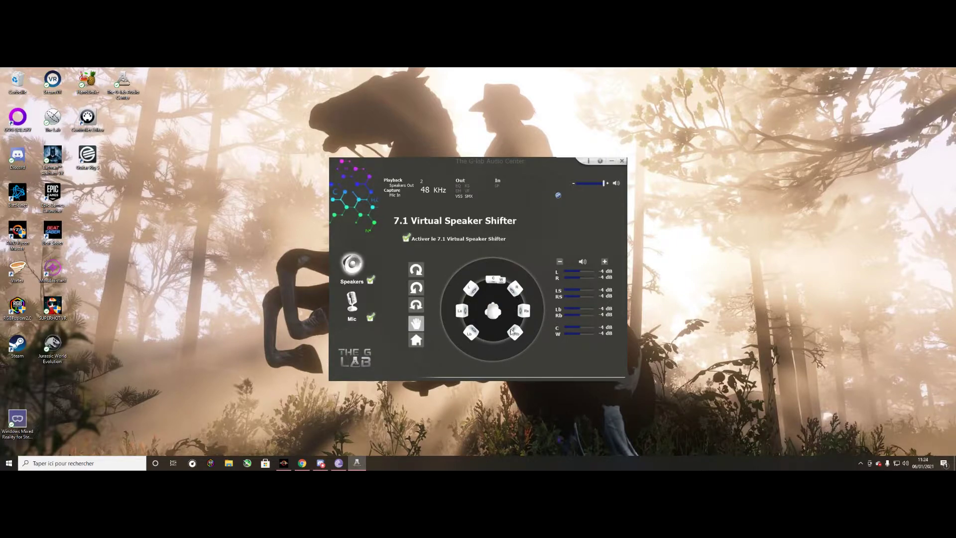
pyautogui.moveTo(513, 336)
pyautogui.mouseDown()
pyautogui.moveTo(488, 356)
pyautogui.moveTo(527, 345)
pyautogui.mouseUp()
pyautogui.moveTo(525, 311); pyautogui.dragTo(460, 282)
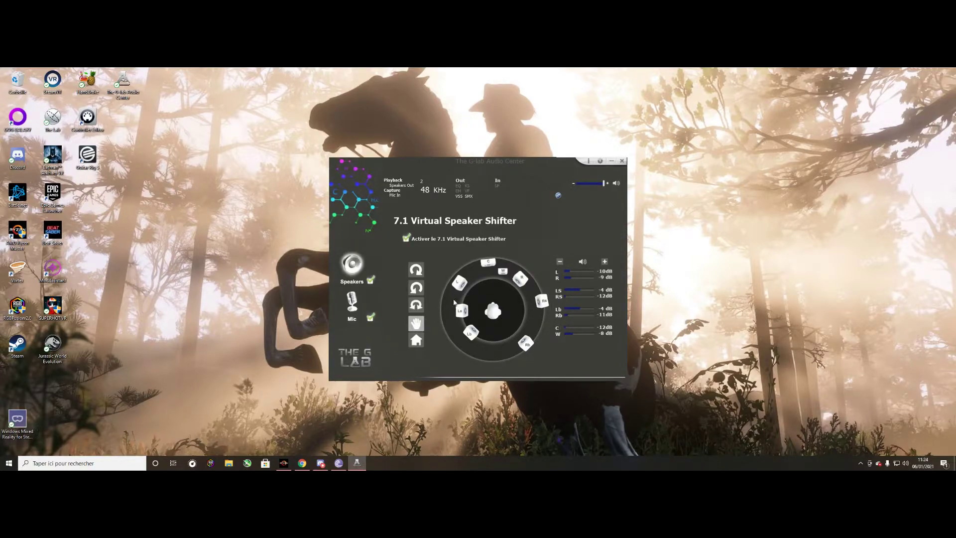
pyautogui.click(417, 341)
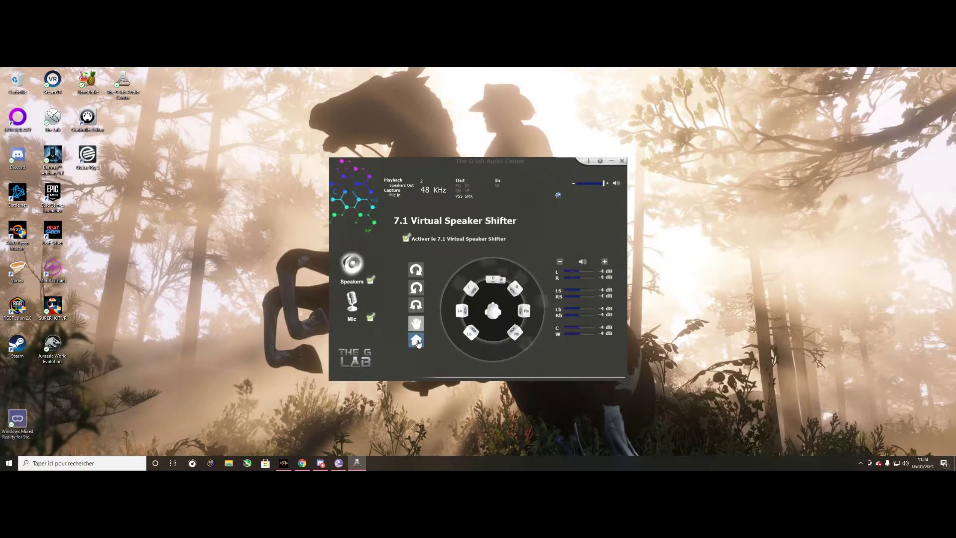
# - View the speakers' The G-lab SingFX and The G-lab Surround Max settings
pyautogui.click(356, 268)
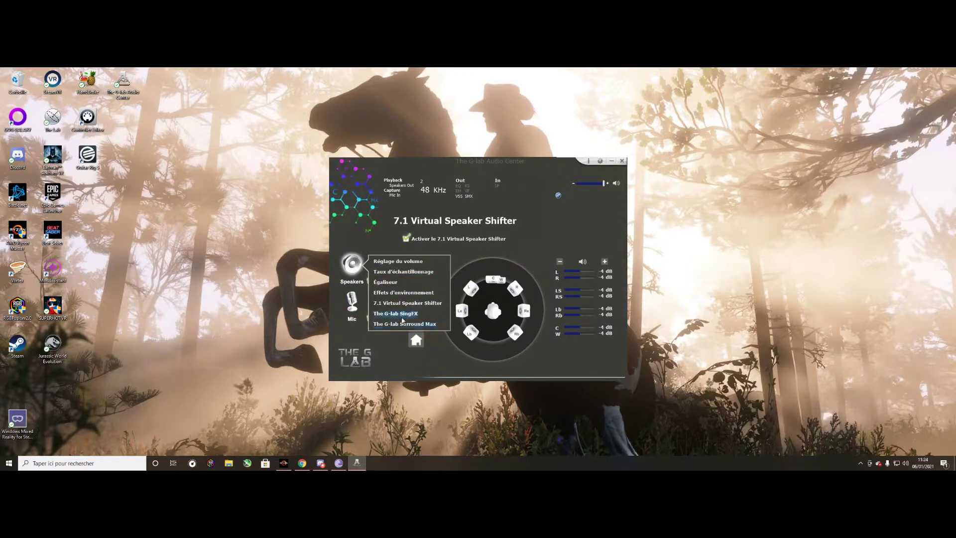
pyautogui.click(405, 314)
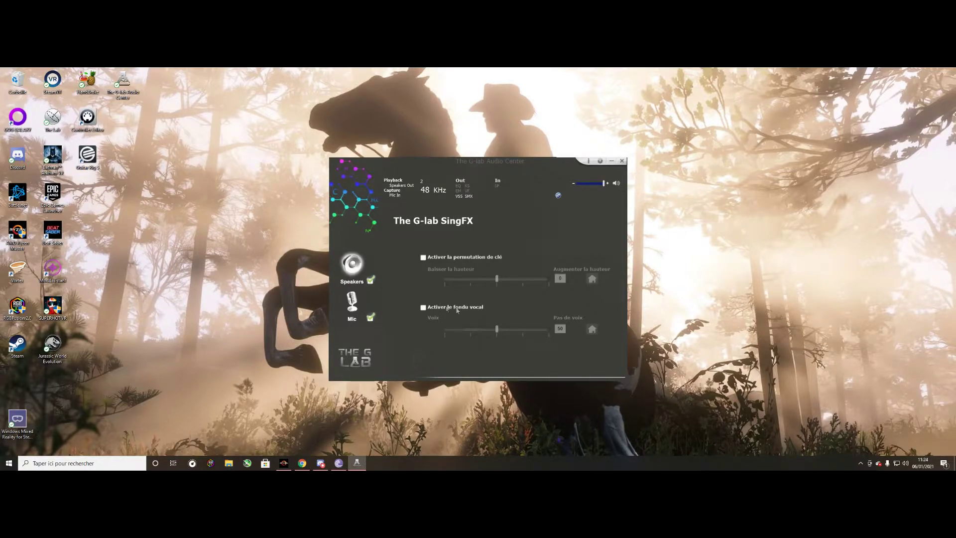
pyautogui.click(357, 275)
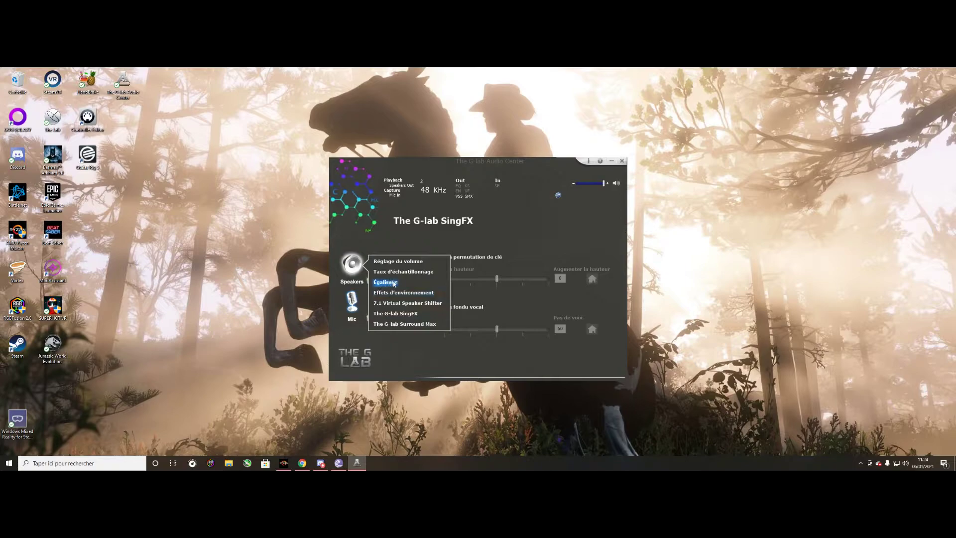
pyautogui.click(420, 324)
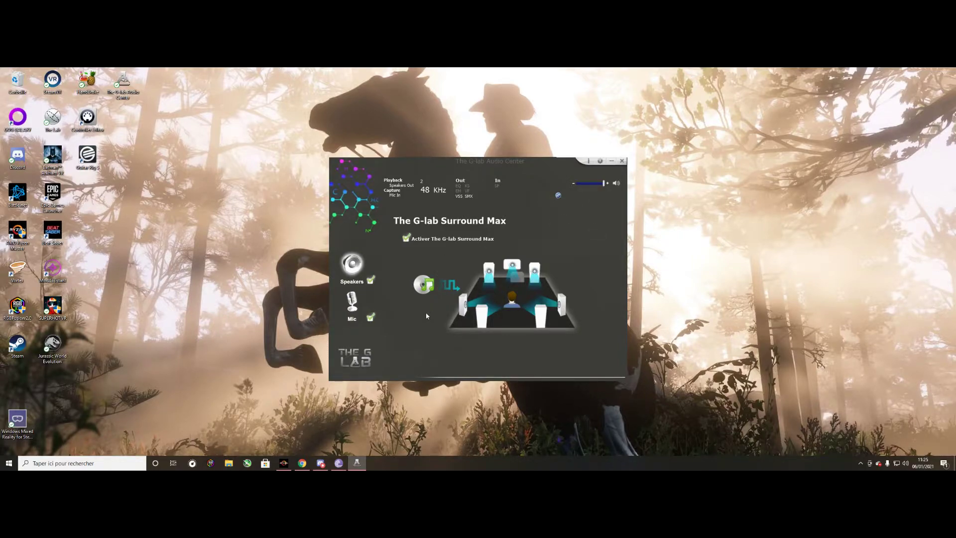
# - Turn the microphone echo on and off again in the microphone's The G-lab SingFX settings
pyautogui.click(352, 302)
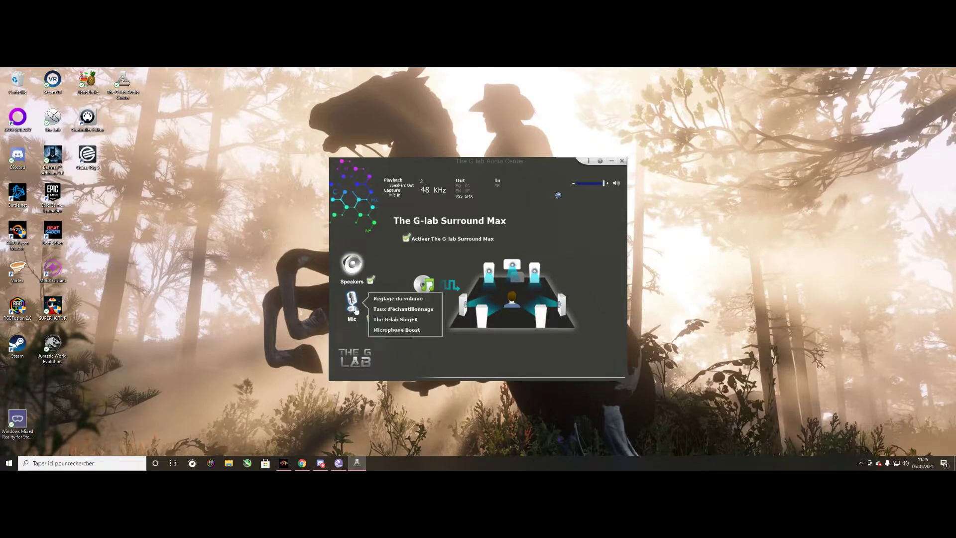
pyautogui.click(388, 323)
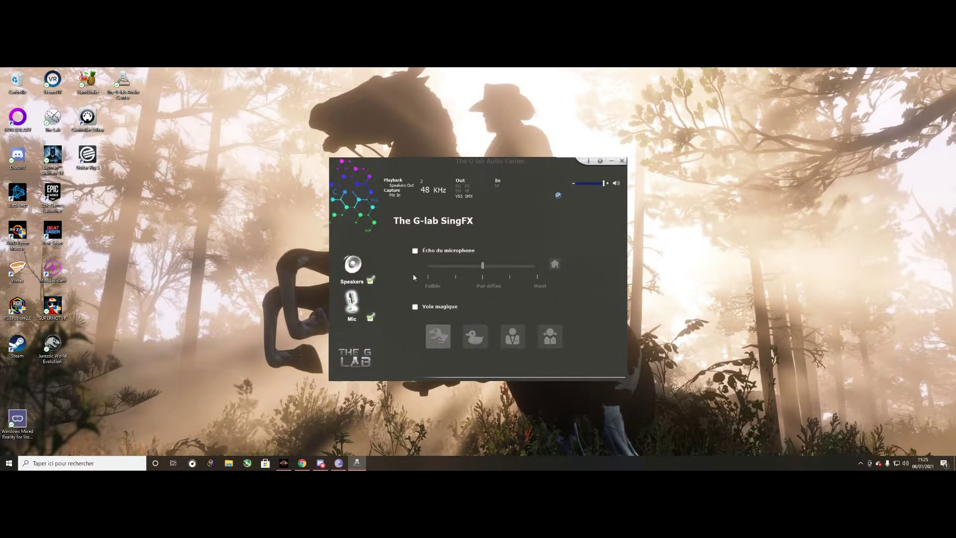
pyautogui.click(417, 250)
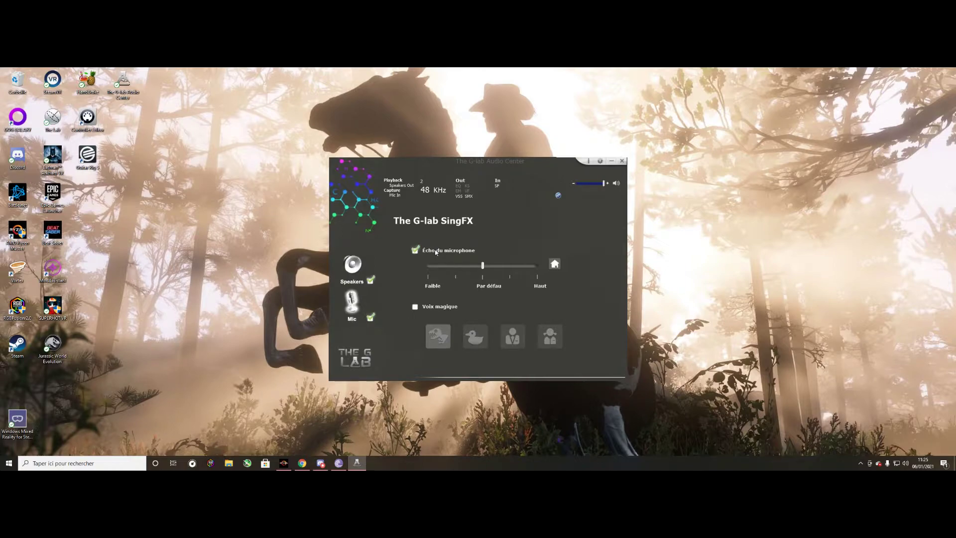
pyautogui.click(416, 250)
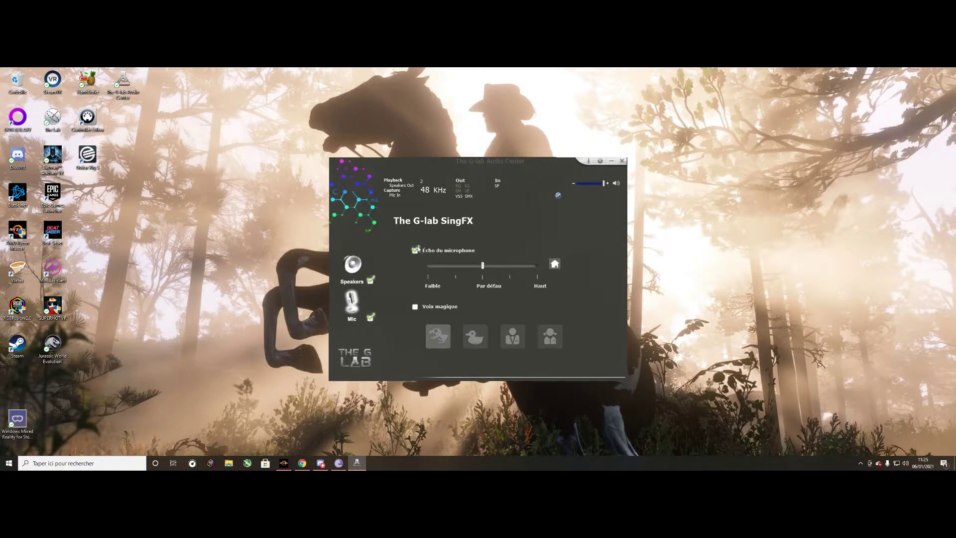
# - Enable Voix magique, try the duck, man and woman voices, and turn the effect off again
pyautogui.click(416, 307)
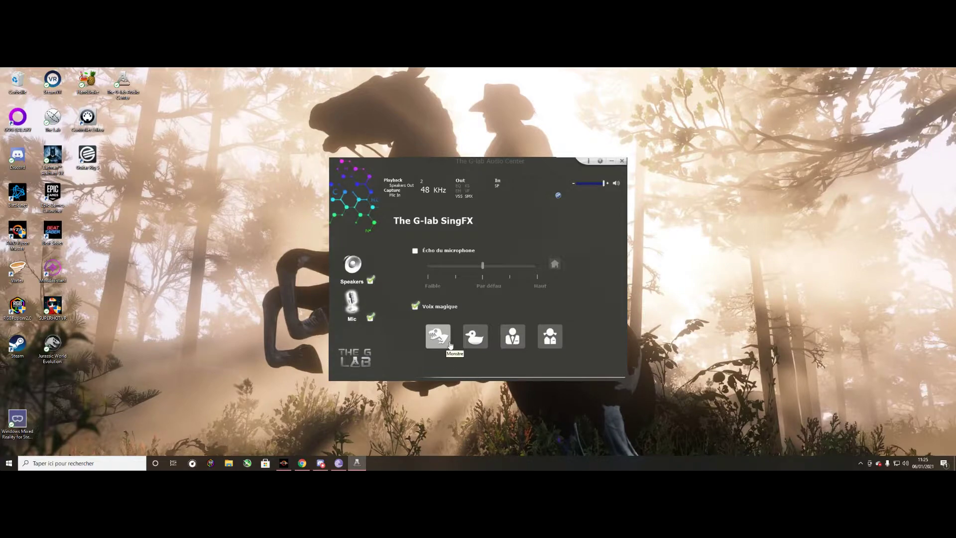
pyautogui.click(473, 343)
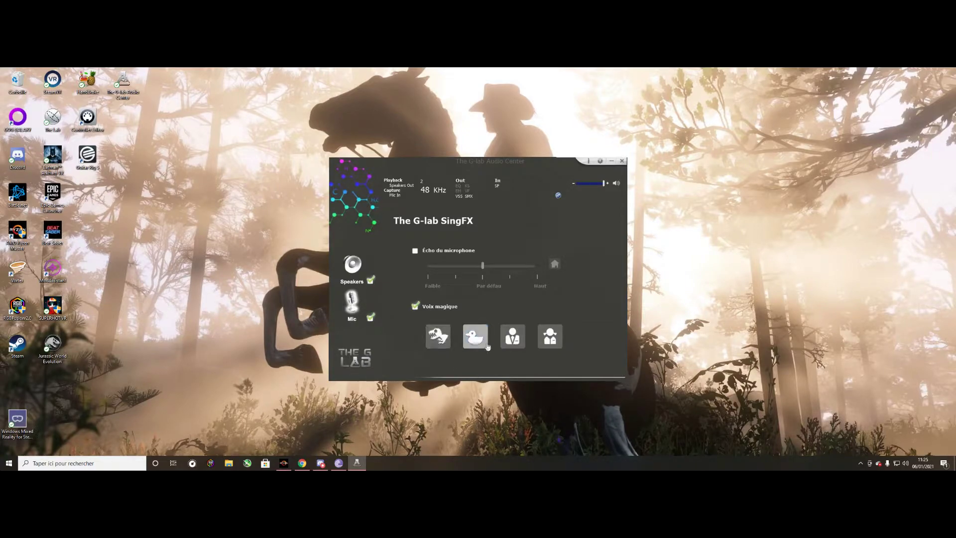
pyautogui.click(523, 341)
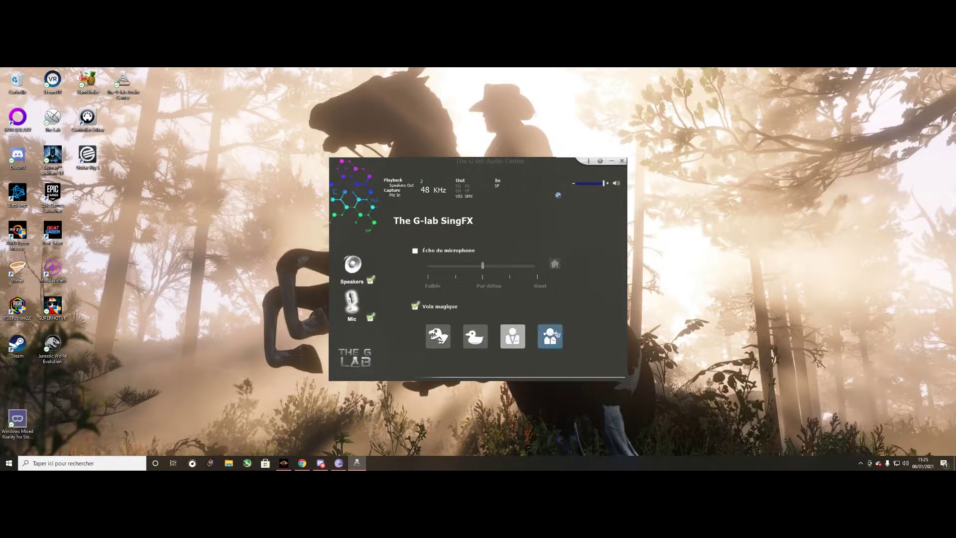
pyautogui.click(557, 334)
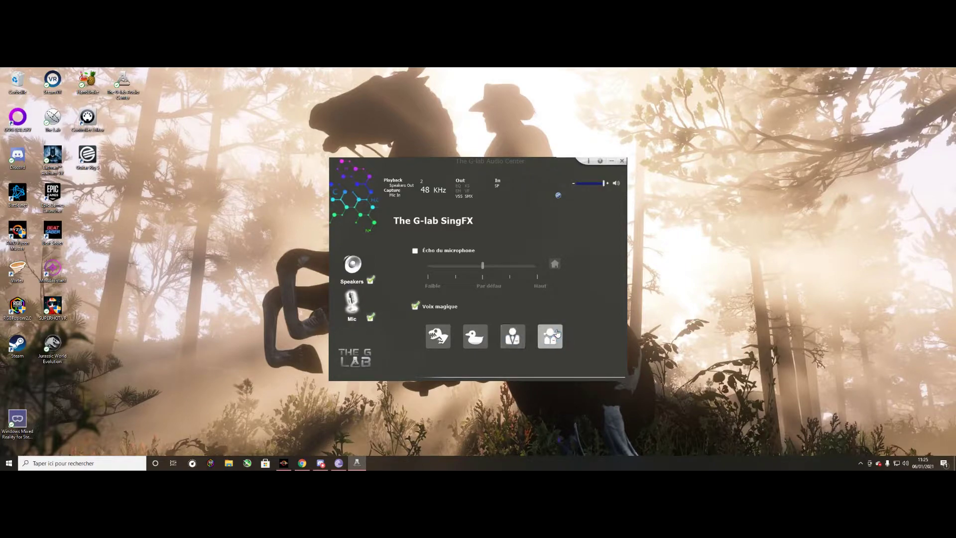
pyautogui.click(415, 306)
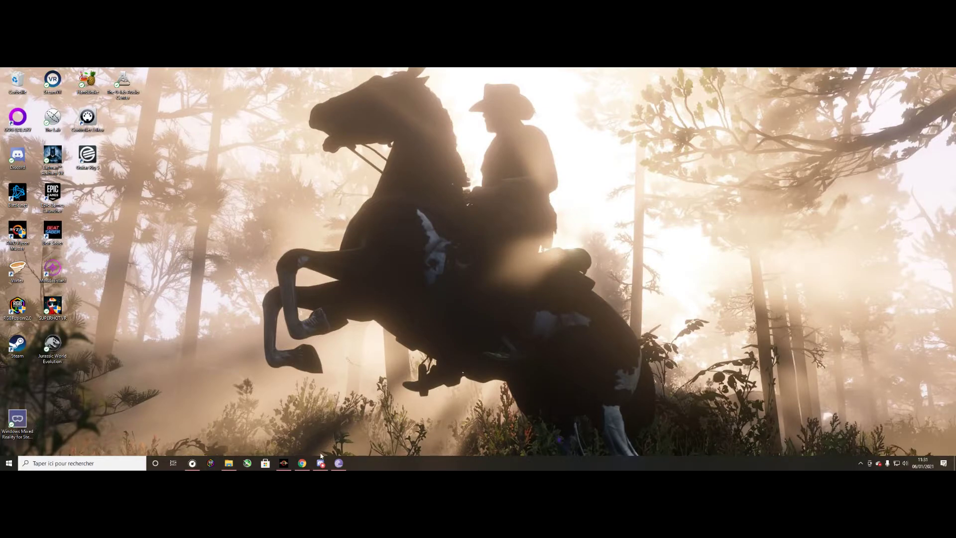
# - Switch to Chrome and examine the product photos of the SADES SA901 gaming headset on Amazon
pyautogui.moveTo(303, 465)
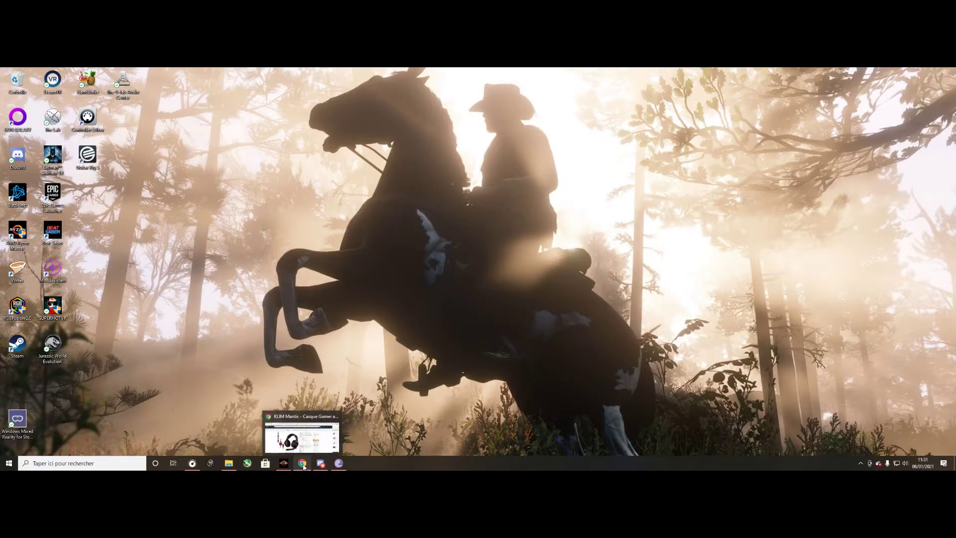
pyautogui.click(303, 465)
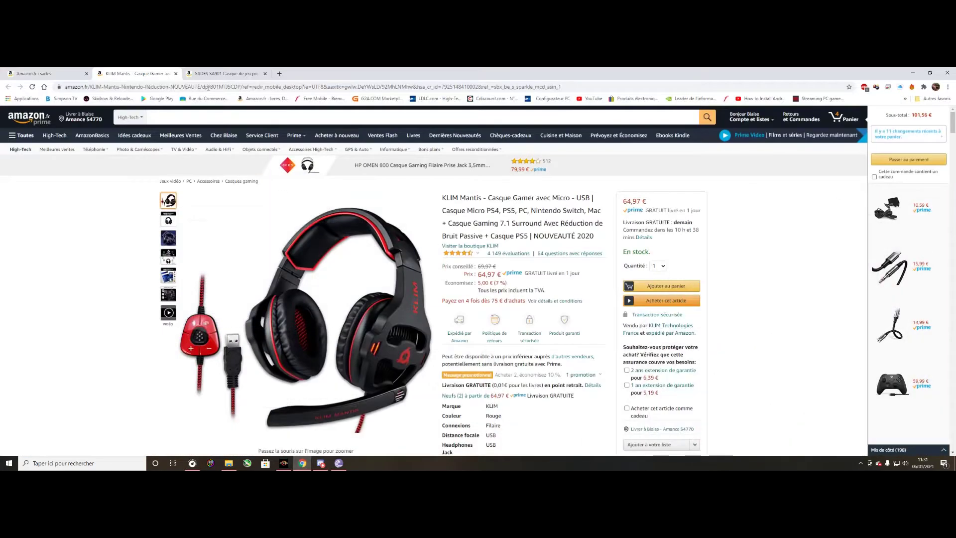
pyautogui.click(235, 71)
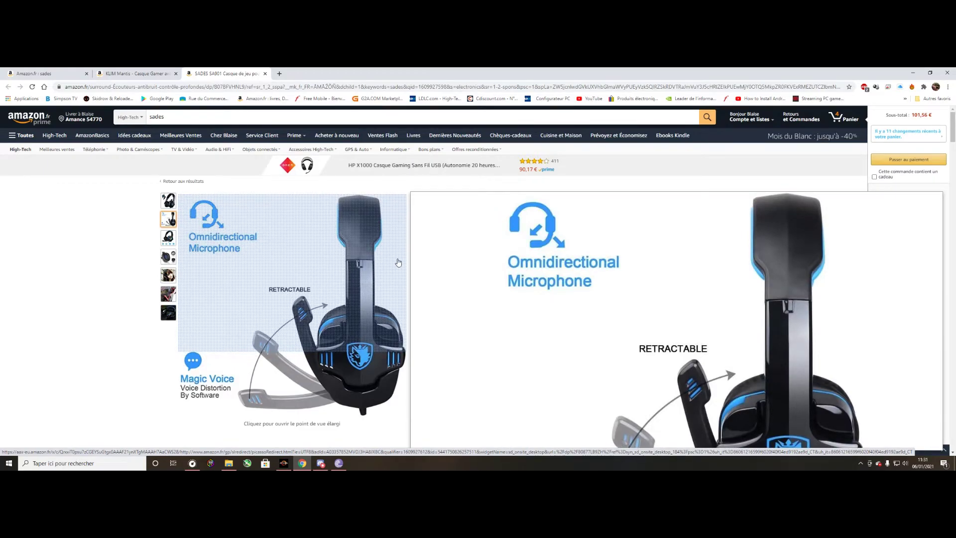
pyautogui.moveTo(169, 257)
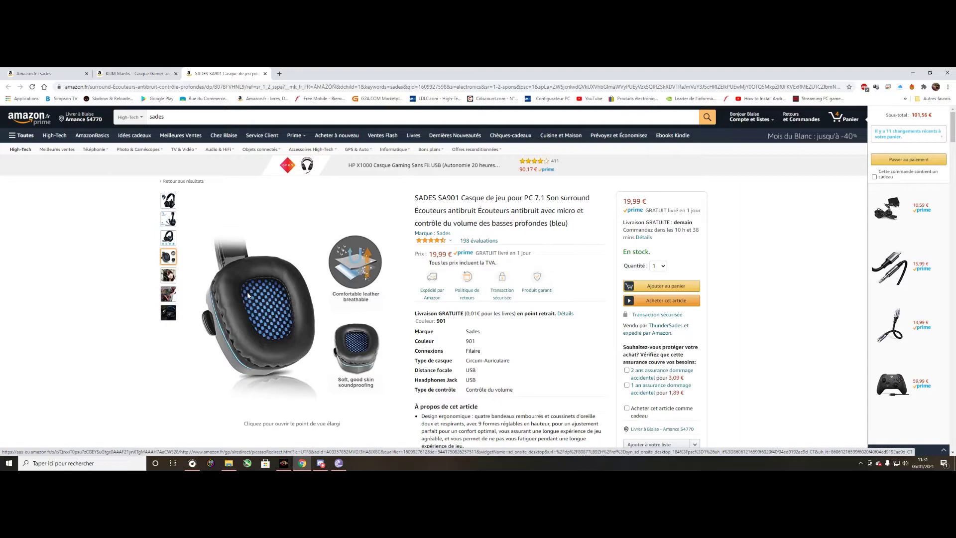
pyautogui.moveTo(169, 275)
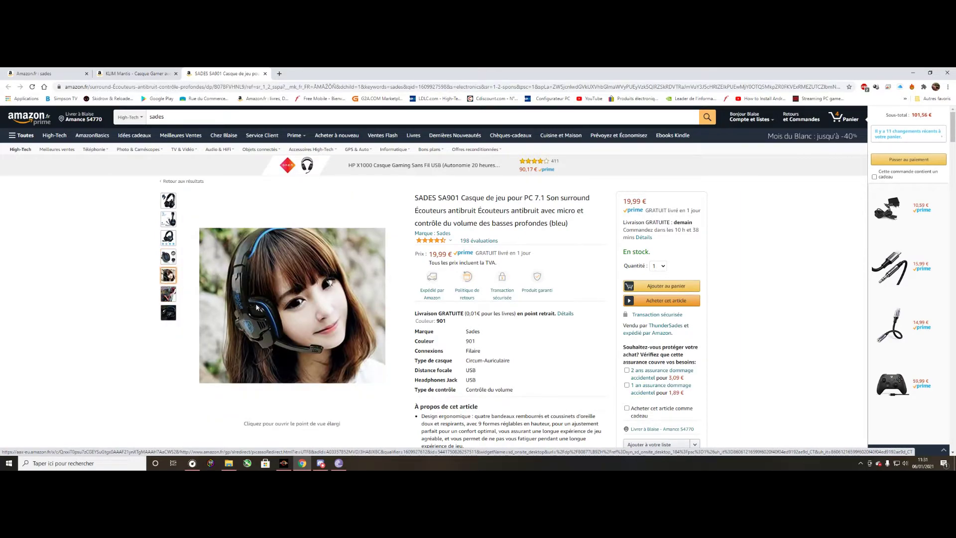
pyautogui.moveTo(171, 218)
pyautogui.moveTo(175, 202)
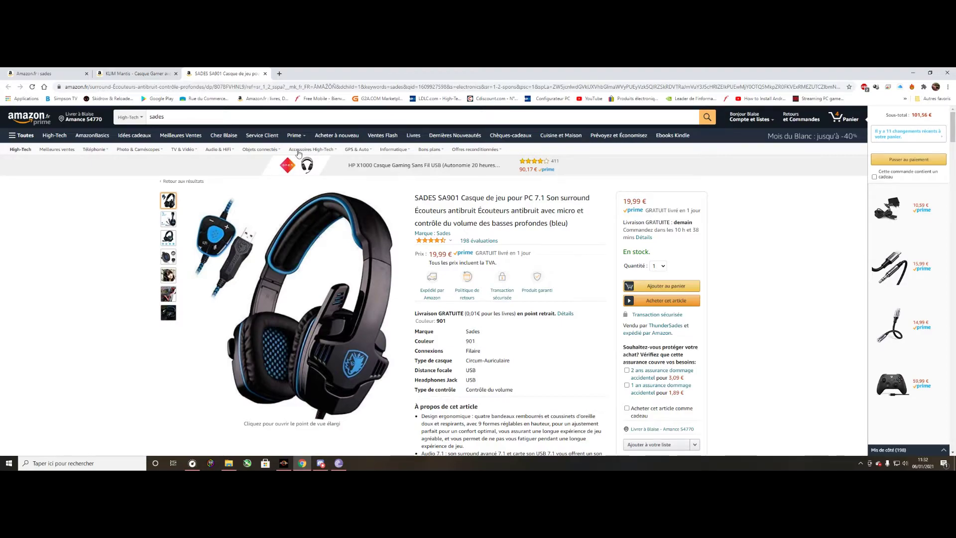
# - View the KLIM Mantis headset's product page to compare its design with the SADES SA901
pyautogui.click(135, 73)
pyautogui.moveTo(202, 155)
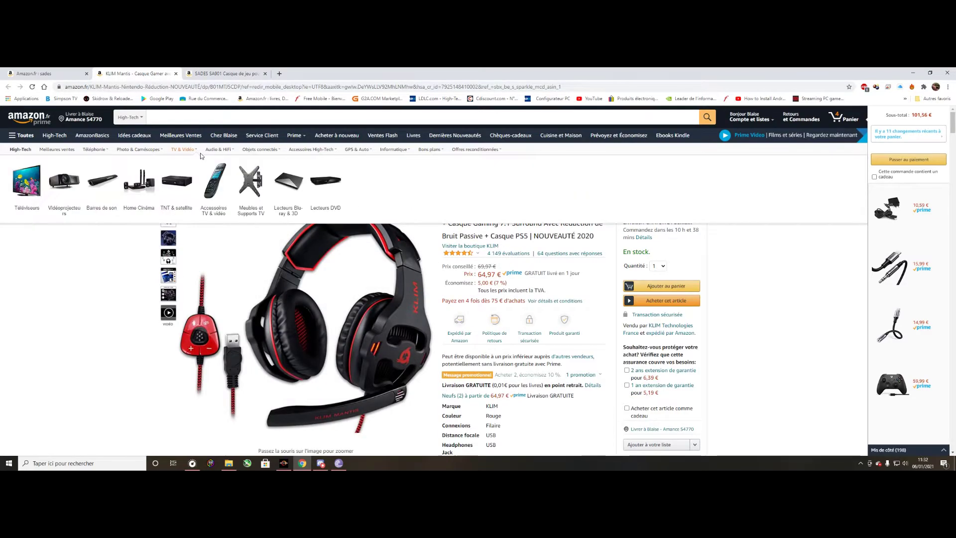
pyautogui.moveTo(331, 291)
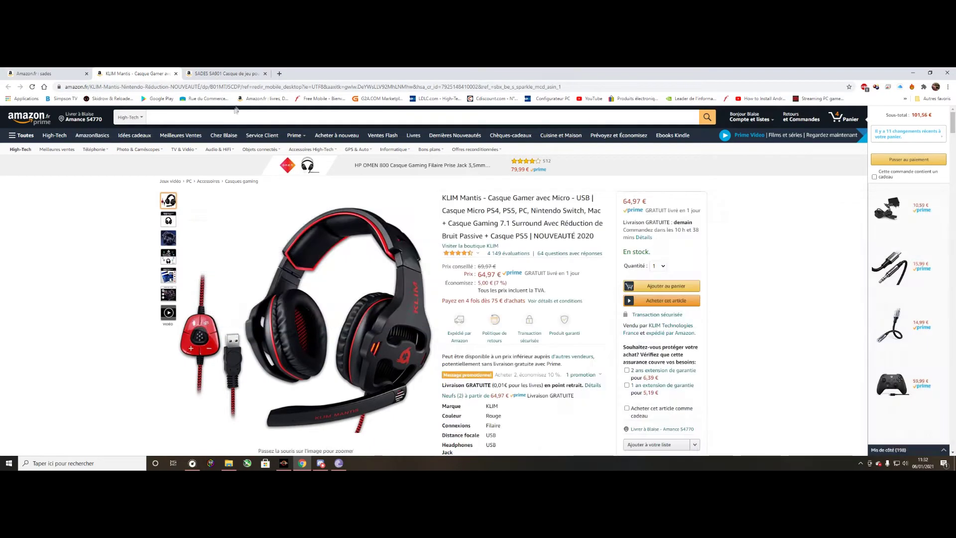
# - Find the THE G-LAB Korp THALLIUM headset by searching Amazon for "korp thallium" and compare it with the SADES SA901 page
pyautogui.click(243, 114)
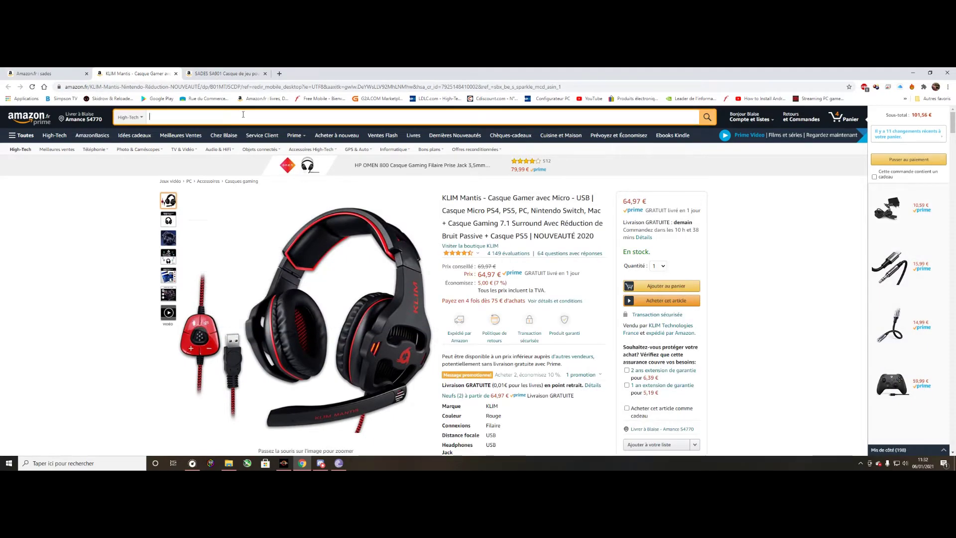
pyautogui.write('korp')
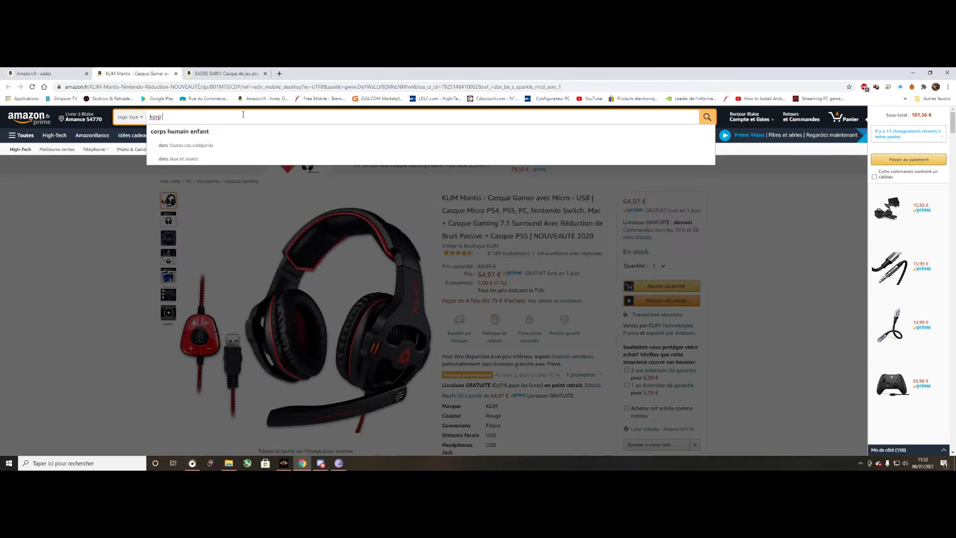
pyautogui.write(' thallium')
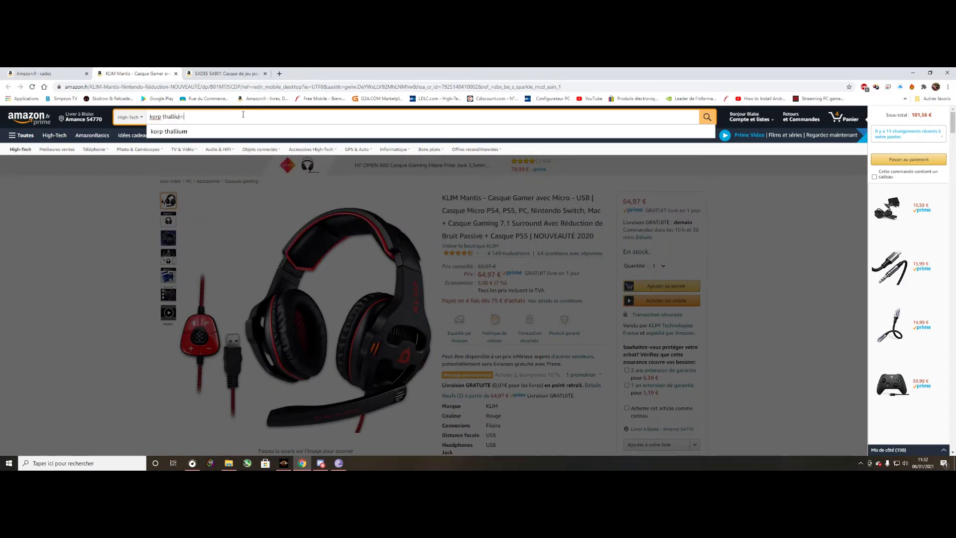
pyautogui.press('Return')
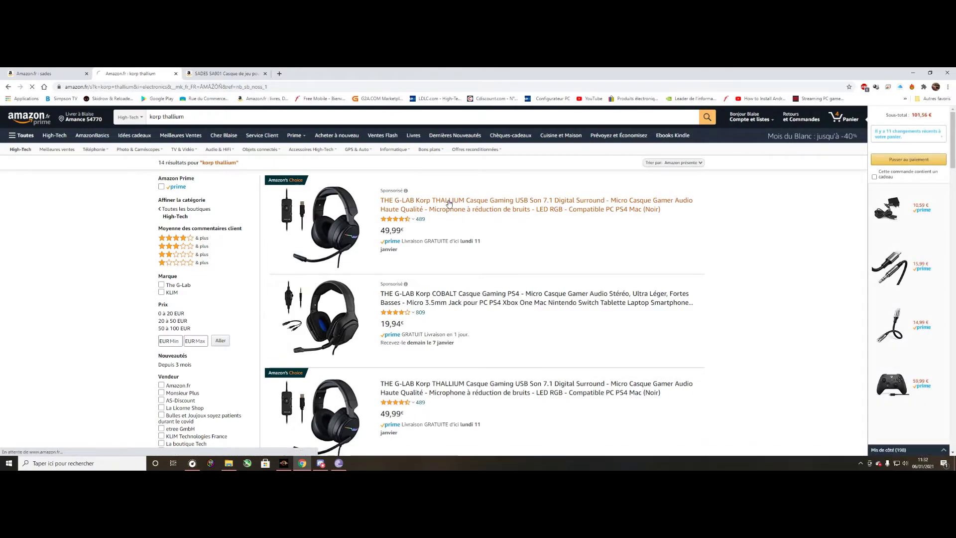
pyautogui.click(449, 203)
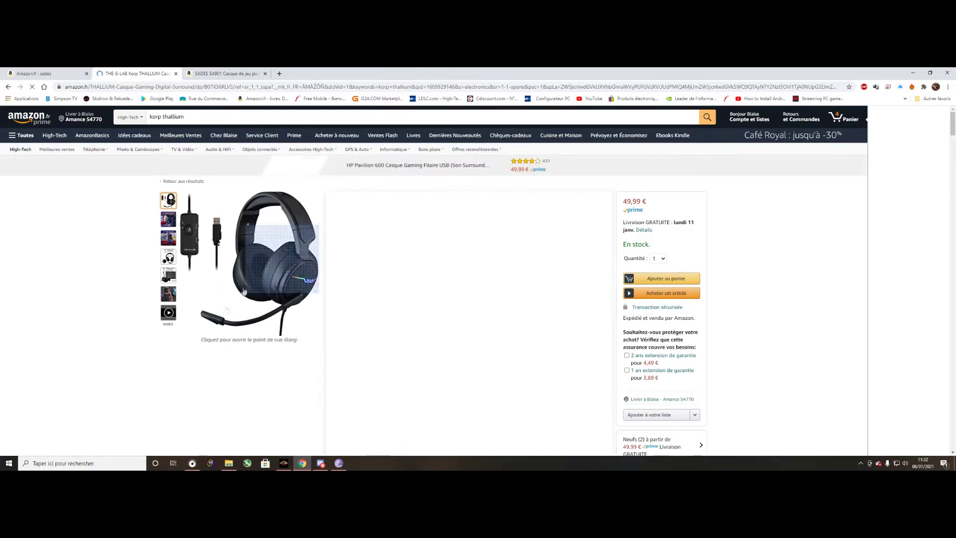
pyautogui.moveTo(285, 288)
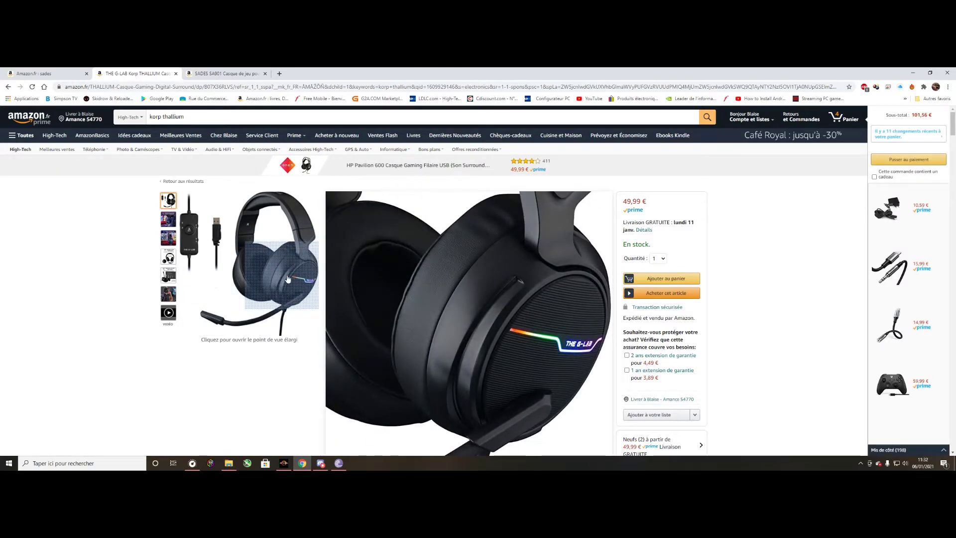
pyautogui.click(226, 73)
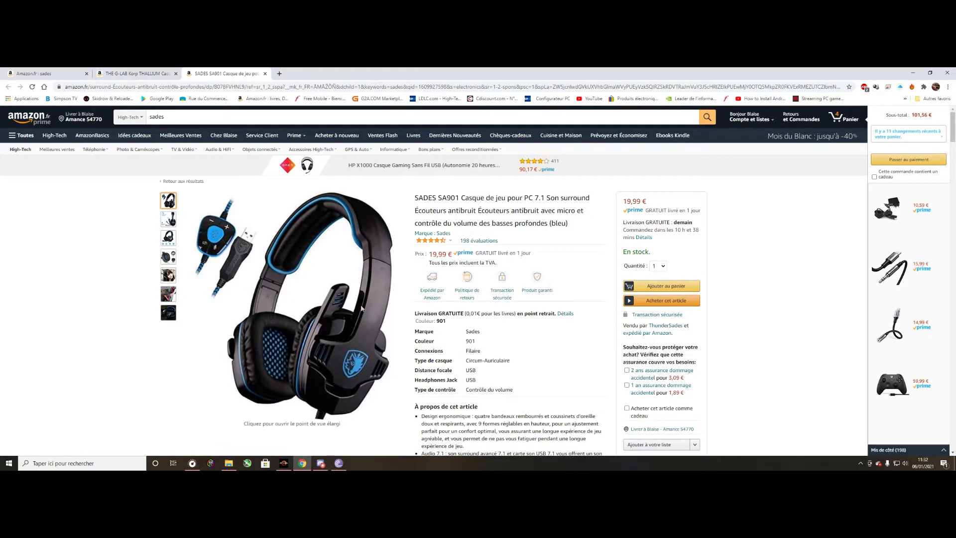